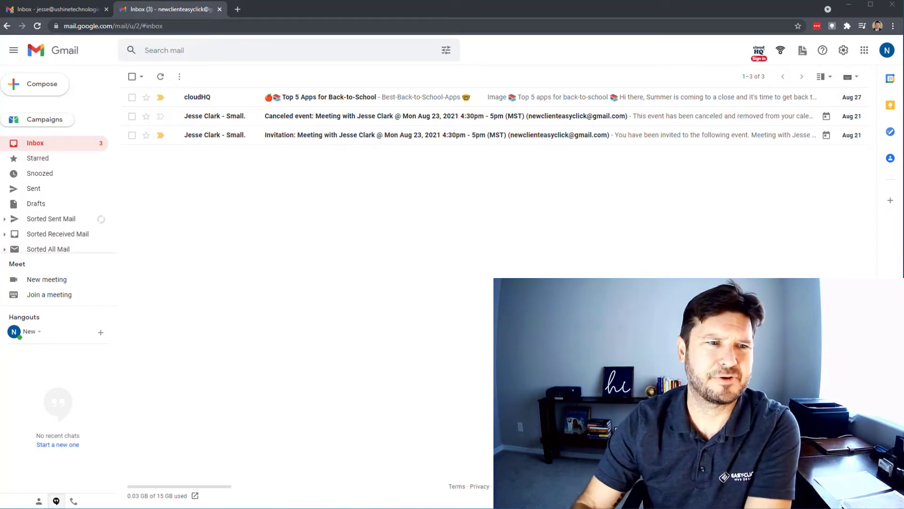
Star and unstar the cloudHQ email, then switch to the other account's inbox.
left_click(146, 97)
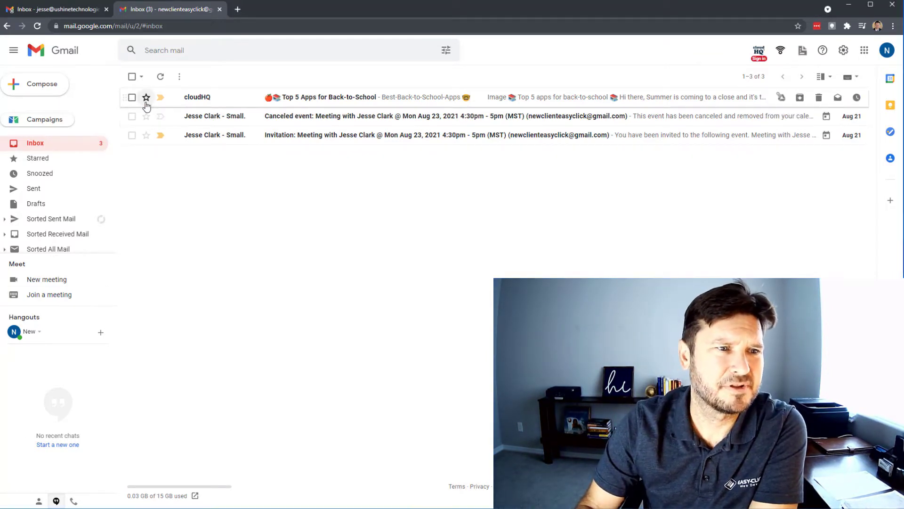
left_click(146, 98)
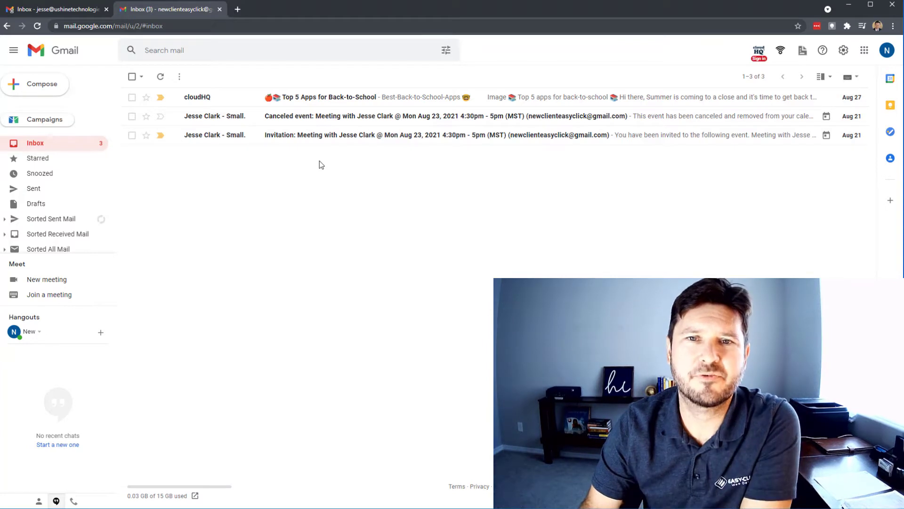
left_click(50, 13)
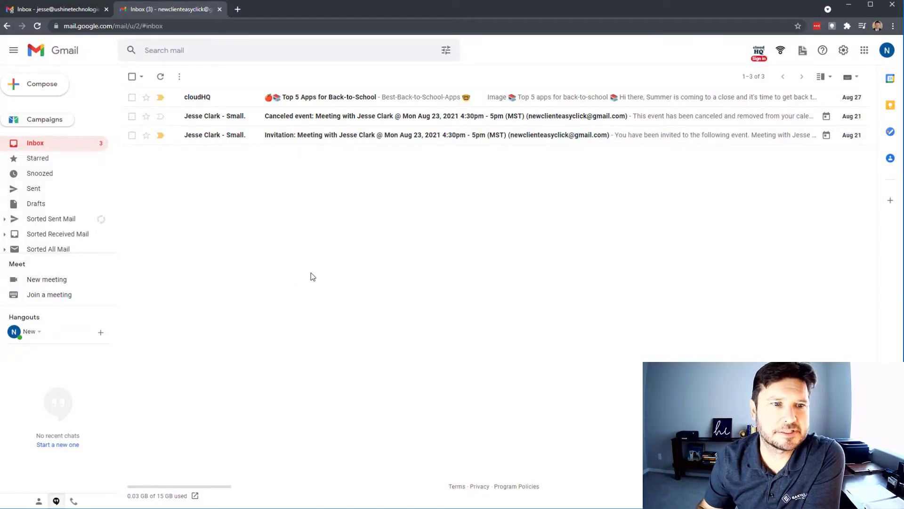
Star the cloudHQ email, mark the Canceled event email read, and open all settings.
left_click(146, 99)
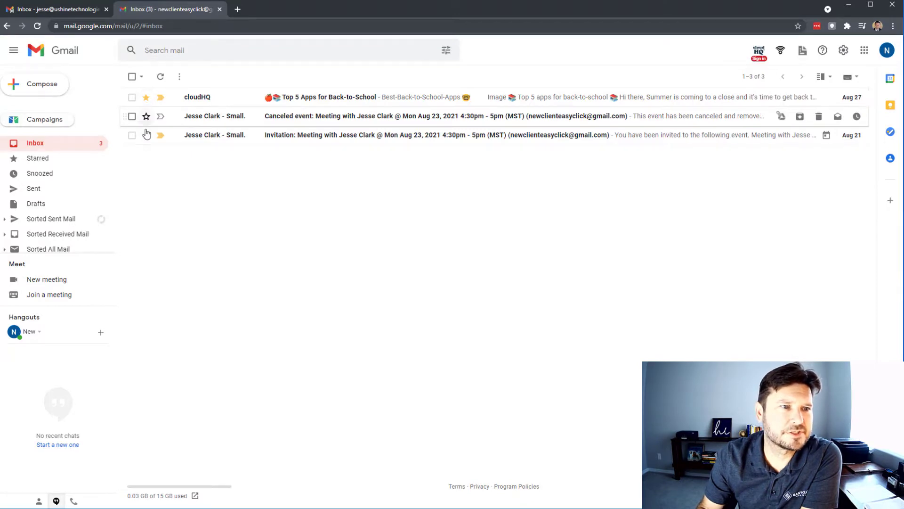
left_click(162, 114)
left_click(132, 77)
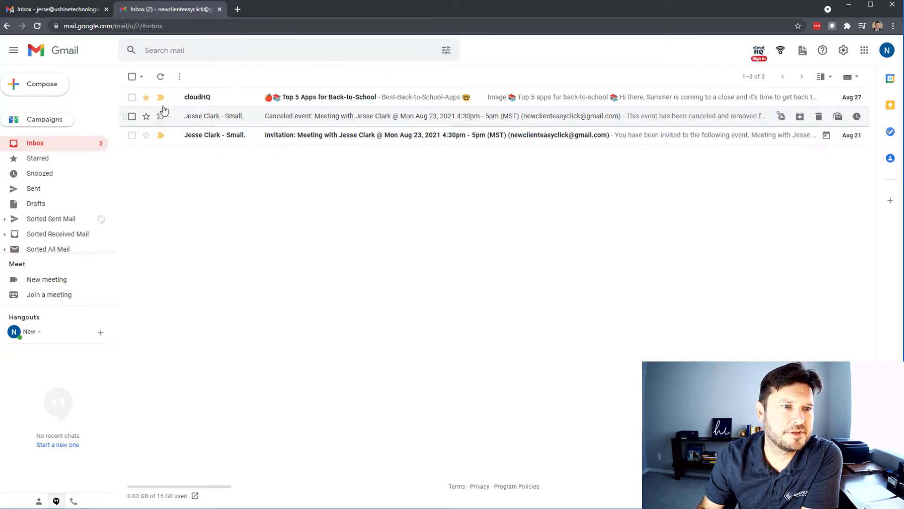
left_click(843, 51)
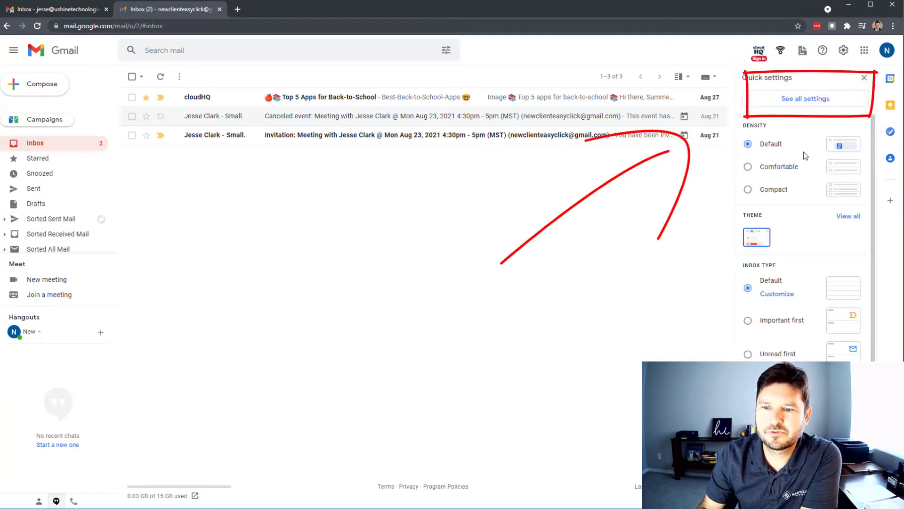
left_click(796, 100)
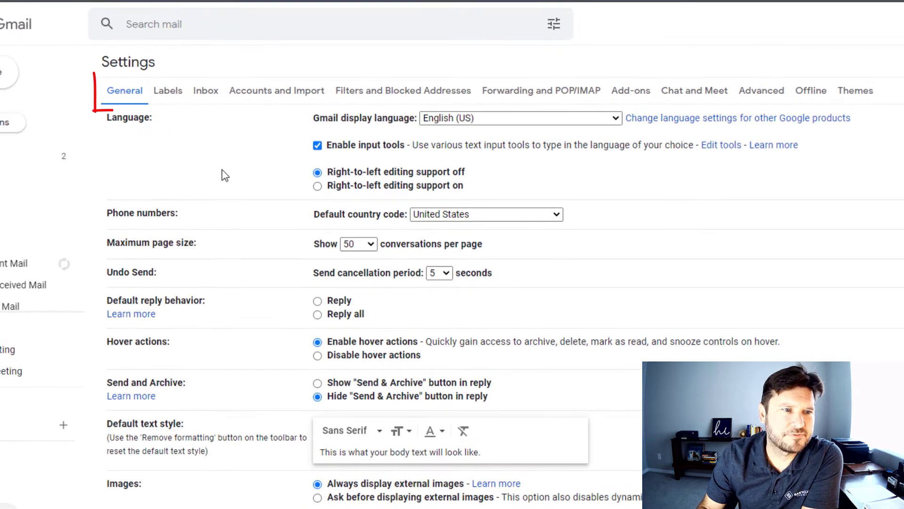
Limit the in-use stars to red-bang and green star, removing the yellow and blue stars.
scroll(222, 175, "down", 15)
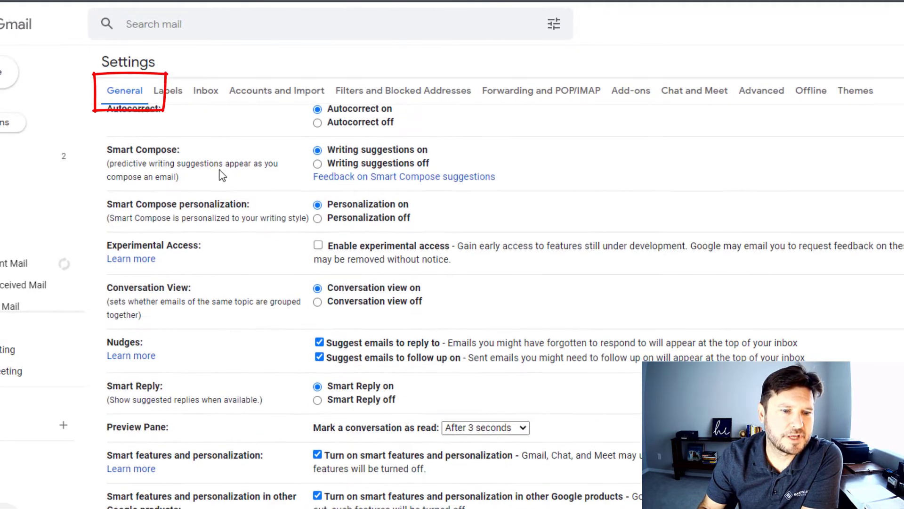
scroll(218, 169, "down", 2)
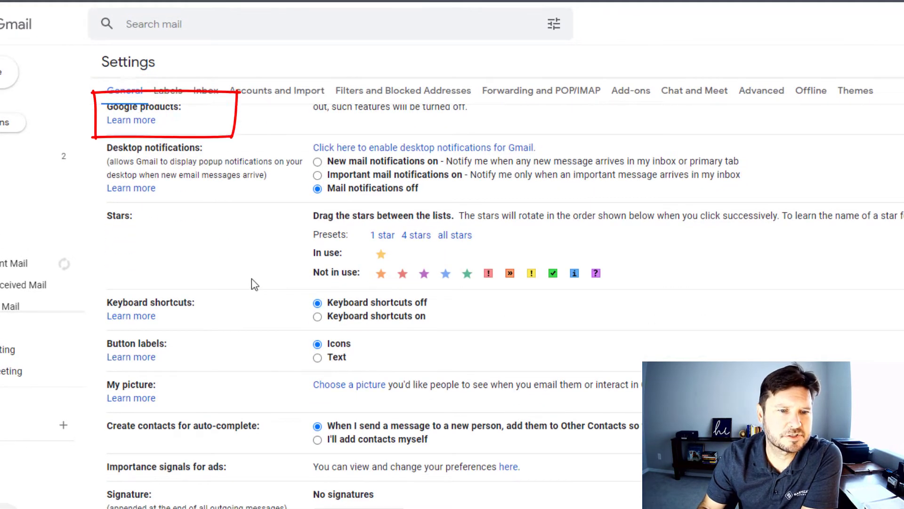
left_click_drag(446, 274, 413, 257)
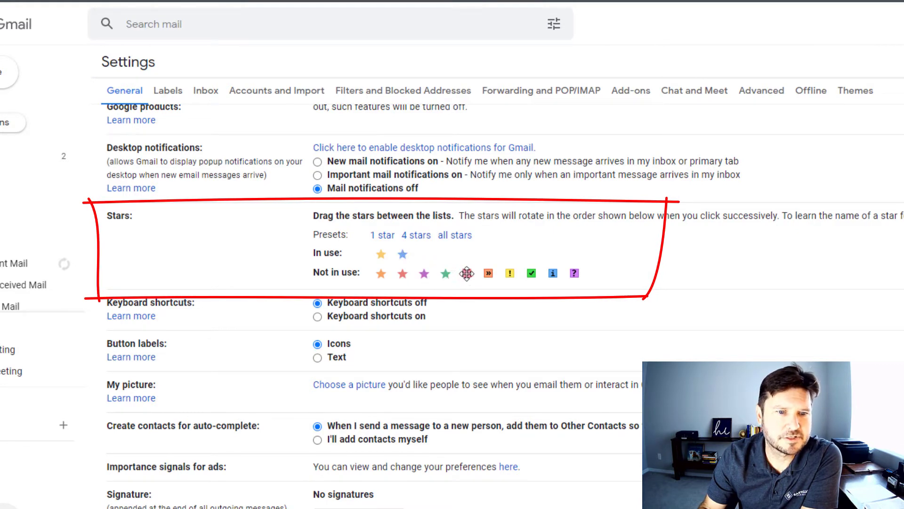
left_click_drag(467, 273, 427, 255)
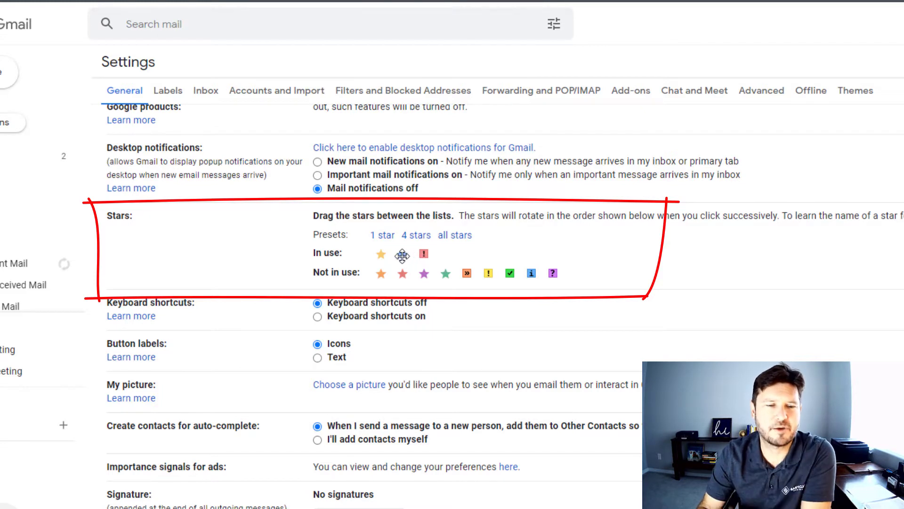
left_click_drag(403, 255, 446, 272)
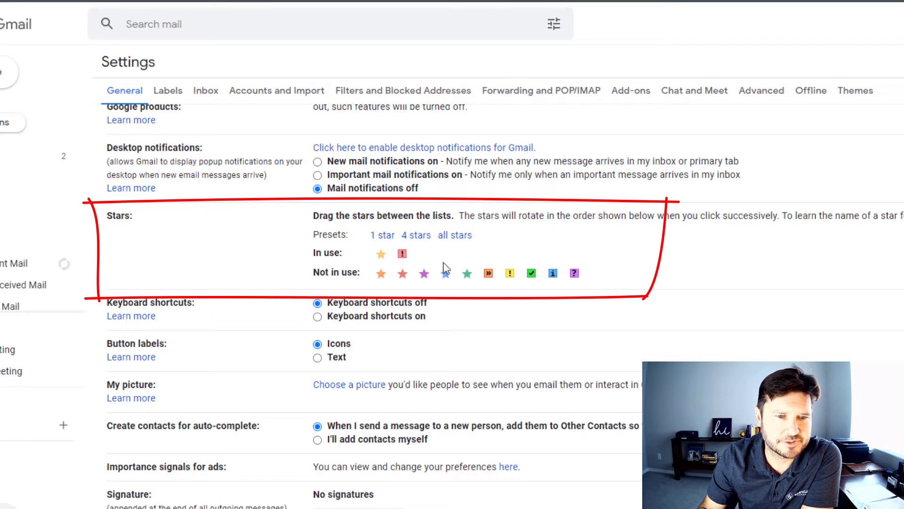
left_click_drag(386, 253, 392, 269)
left_click_drag(487, 274, 403, 254)
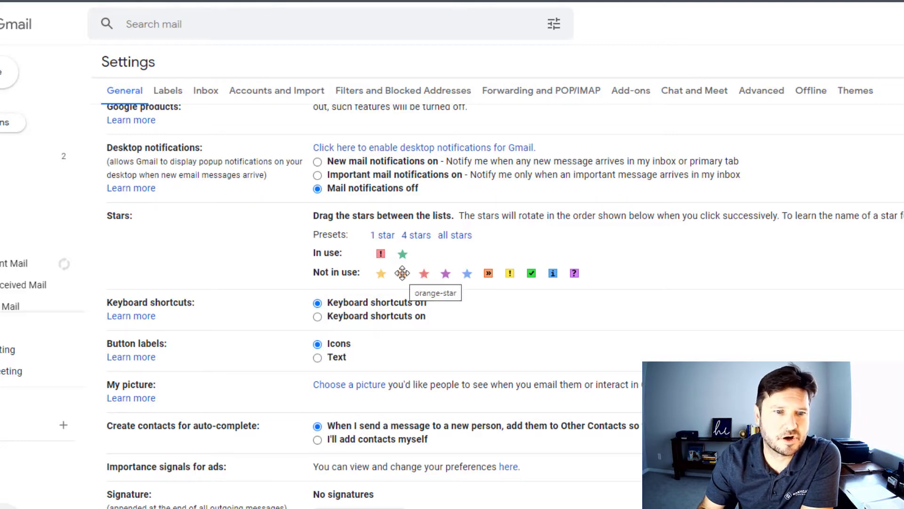
scroll(408, 381, "down", 5)
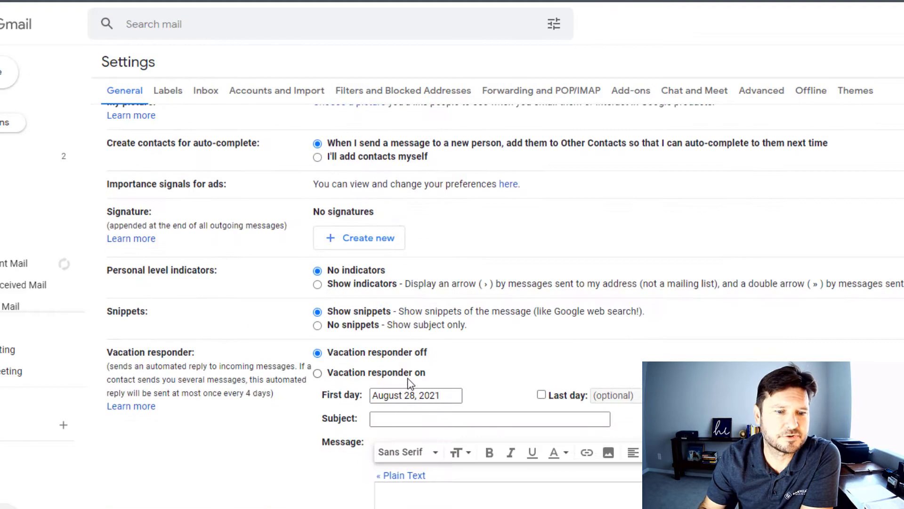
Save the star settings, then try red-bang and green star on the three emails and clear them.
left_click(476, 457)
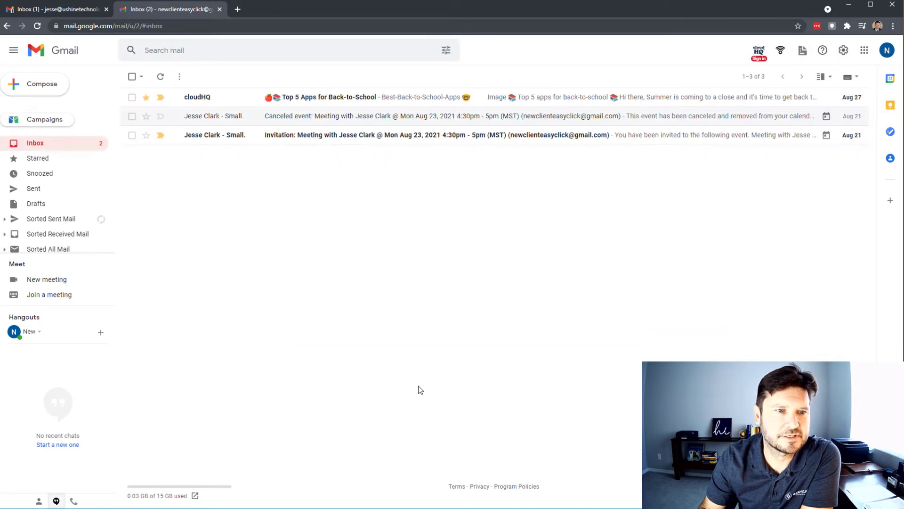
left_click(146, 97)
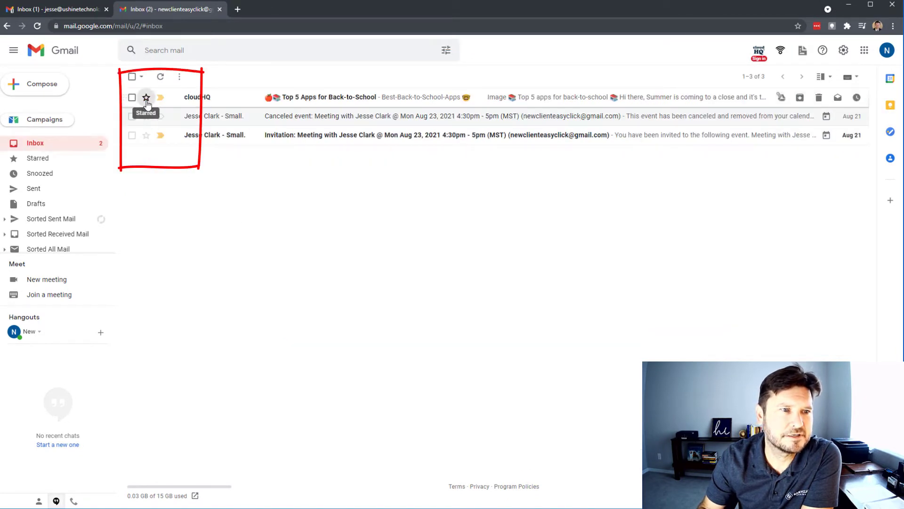
left_click(146, 97)
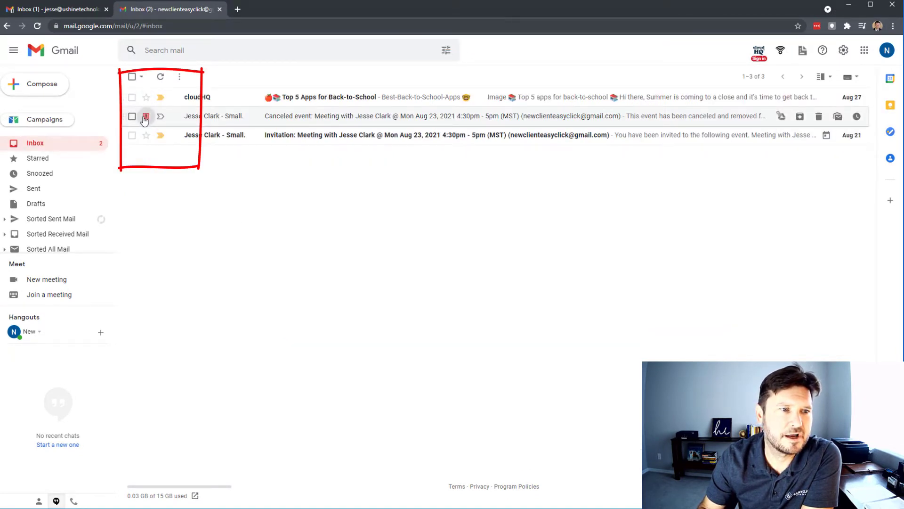
left_click(146, 116)
left_click(146, 135)
left_click(146, 135)
left_click(146, 135)
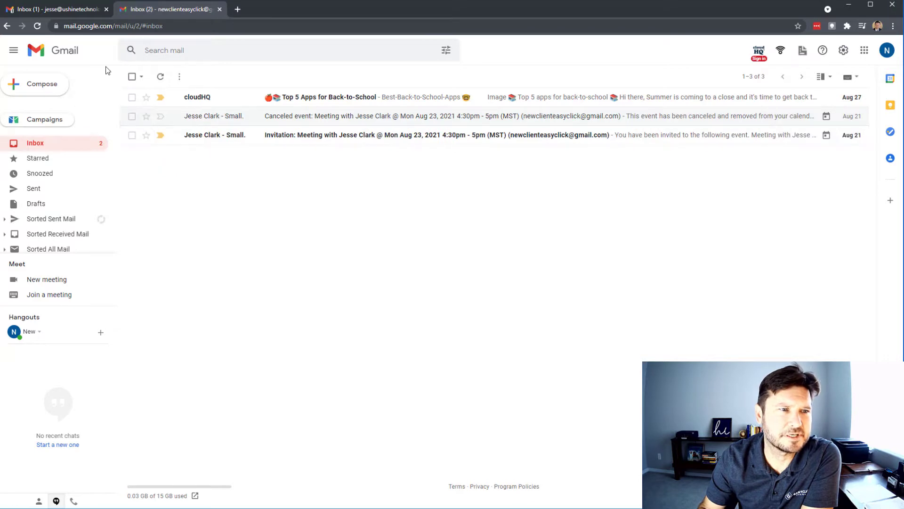
Open the Labels settings tab and expand the sidebar to list every label.
left_click(844, 50)
left_click(813, 107)
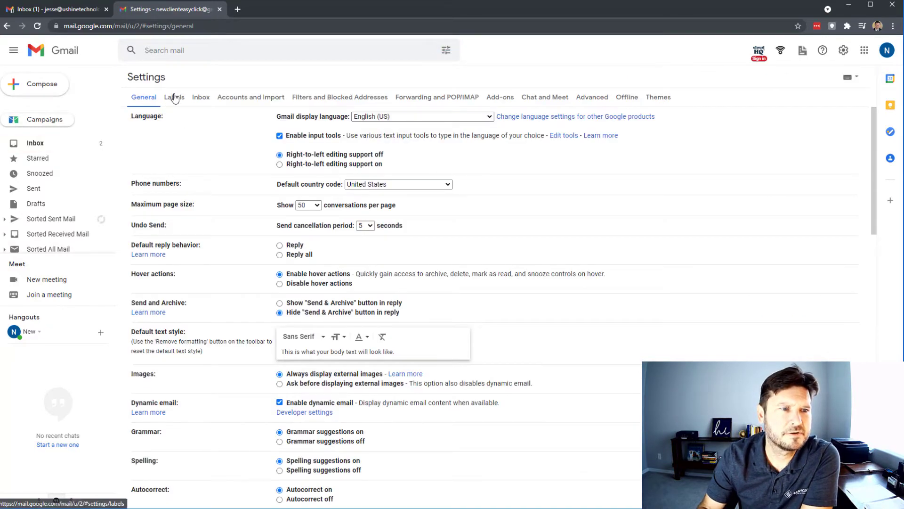
left_click(174, 97)
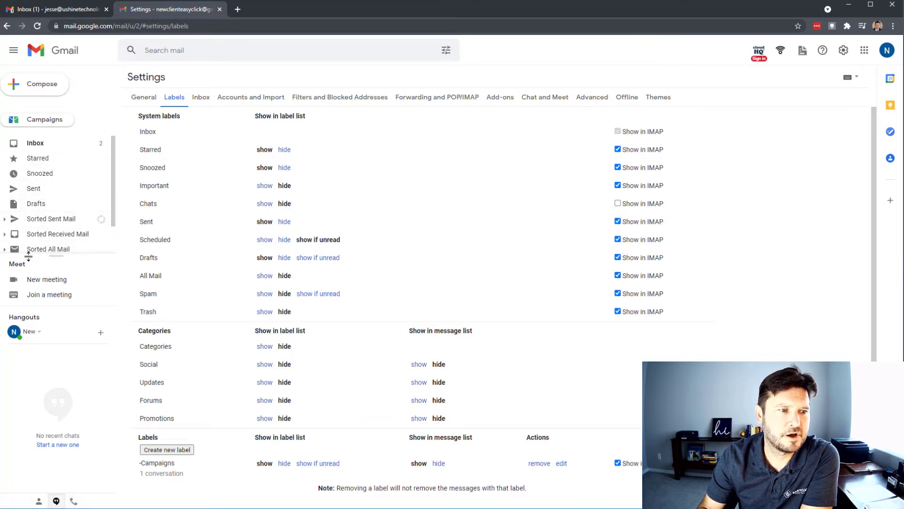
left_click_drag(30, 262, 30, 395)
left_click(22, 280)
scroll(47, 300, "down", 1)
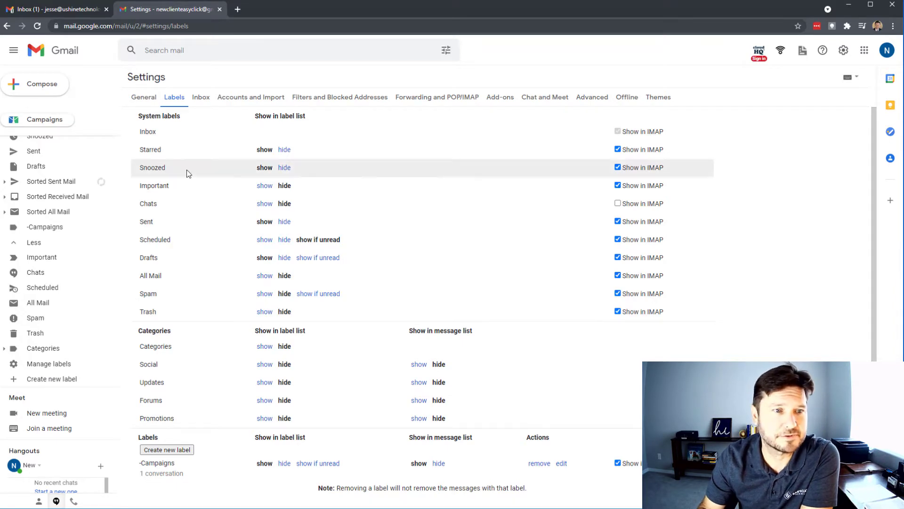
Set the Inbox type to Multiple Inboxes on the Inbox settings tab.
left_click(201, 97)
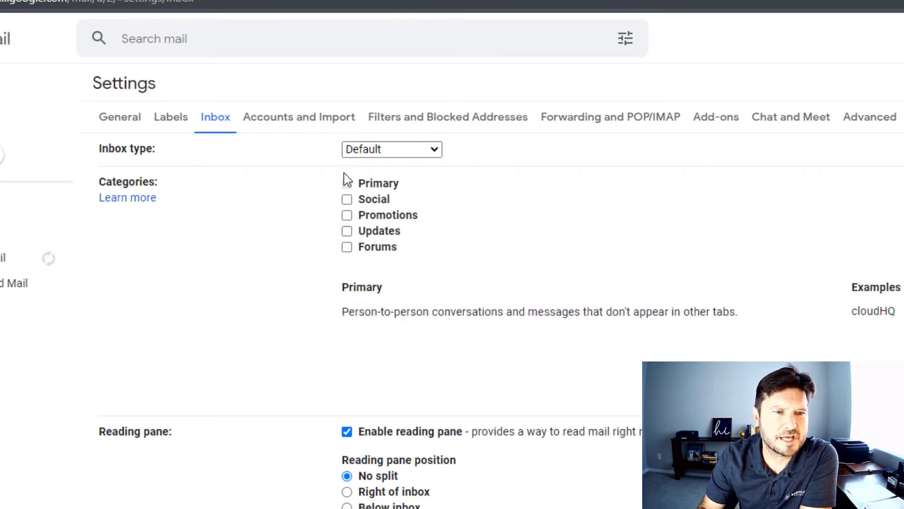
left_click(361, 152)
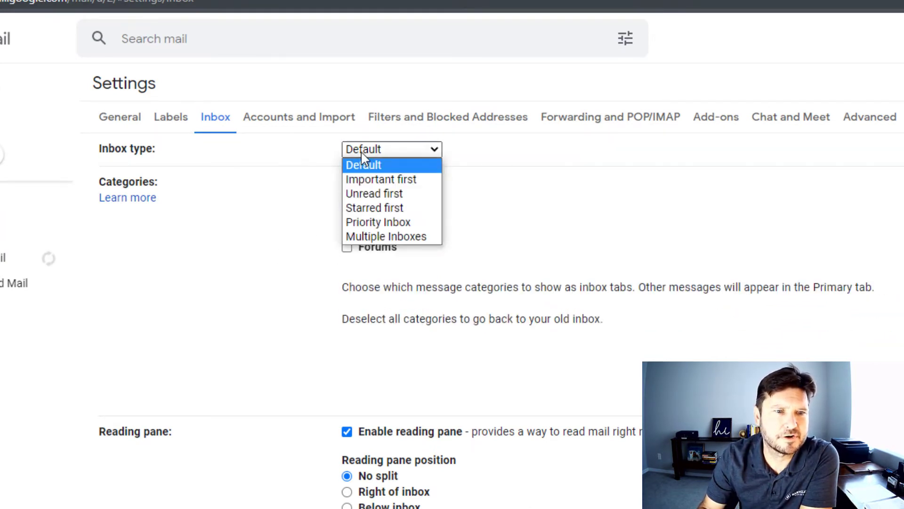
left_click(394, 236)
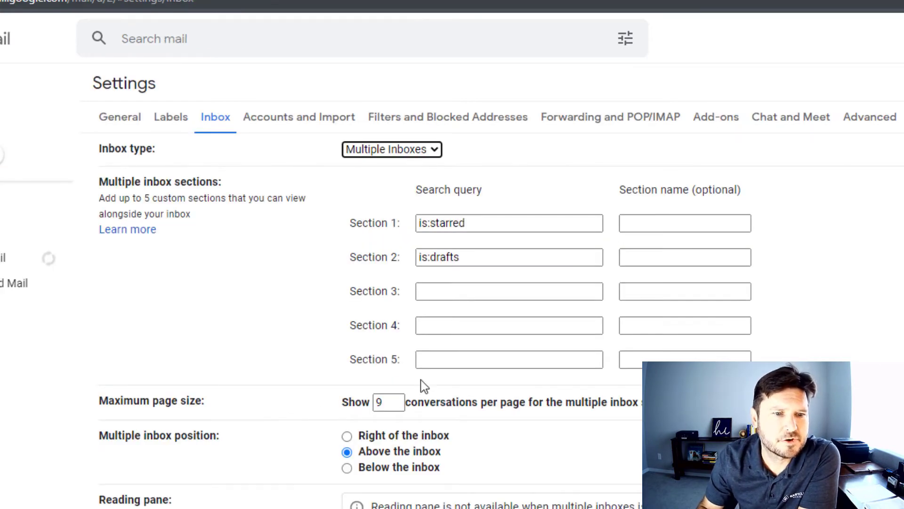
left_click(122, 118)
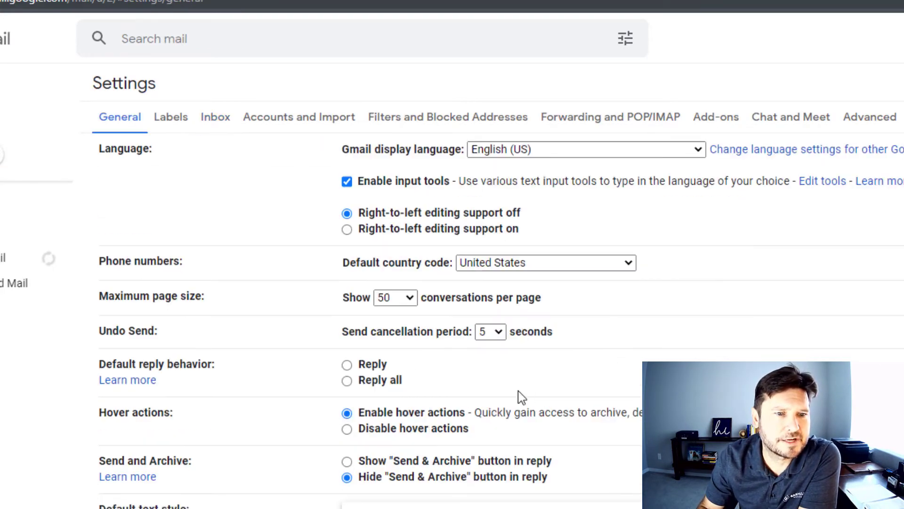
scroll(529, 398, "down", 20)
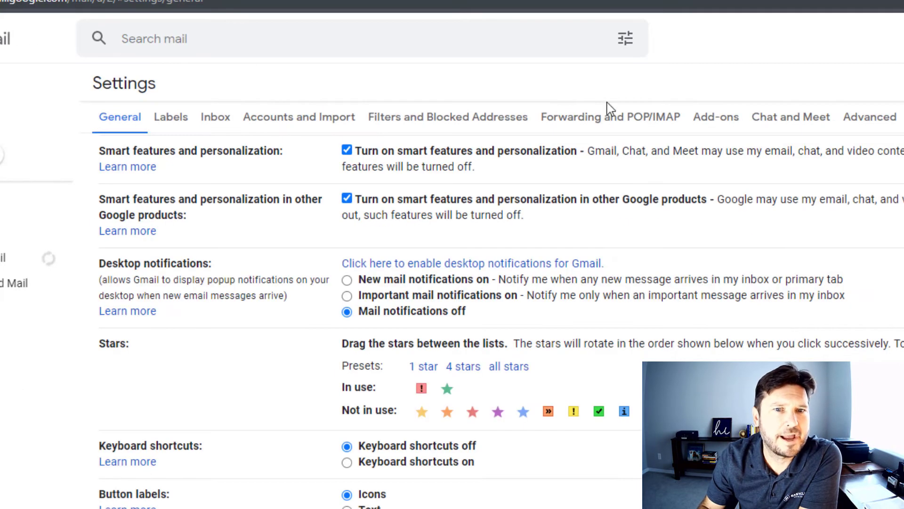
Replace the Section 1 and 2 queries with has:green-star and has:red-bang.
left_click(215, 121)
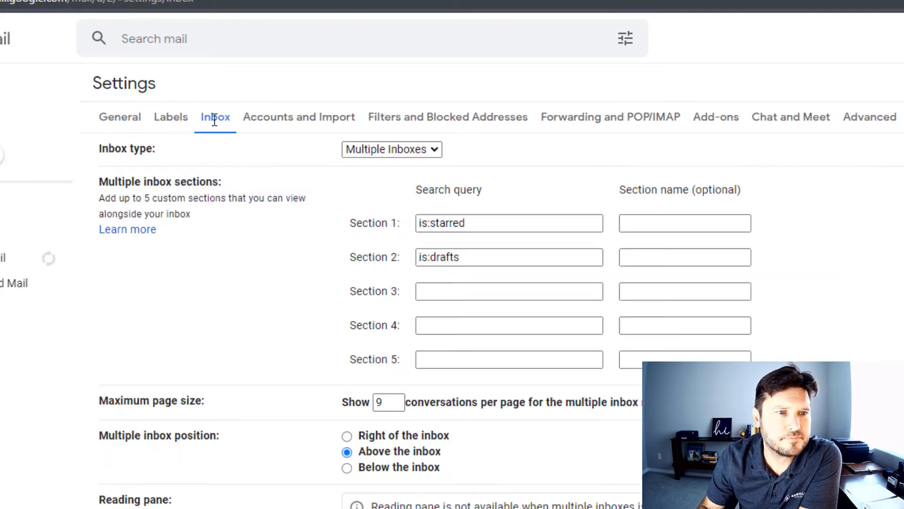
left_click_drag(488, 229, 383, 216)
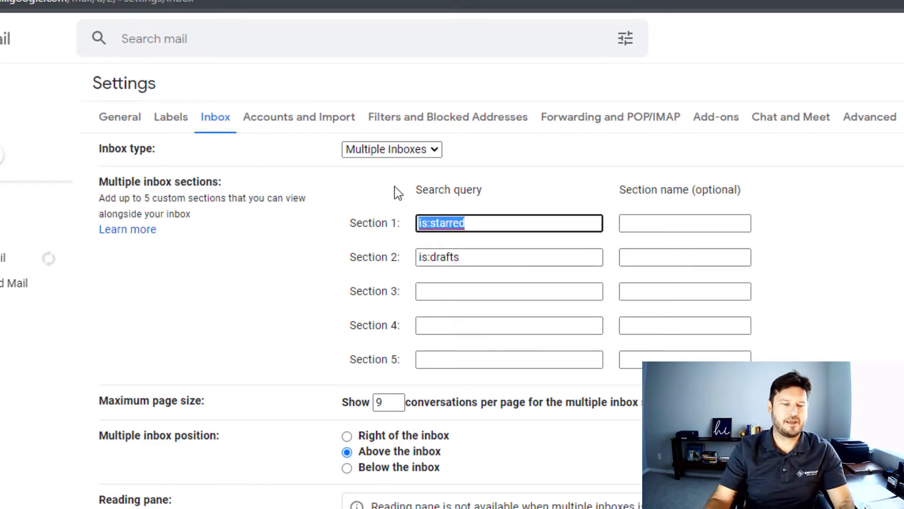
type("has")
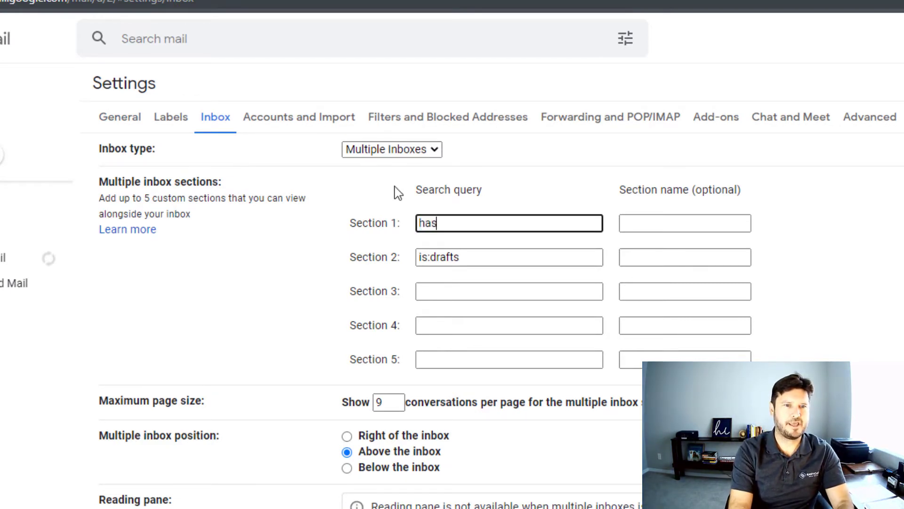
type(":green-star")
left_click_drag(488, 259, 377, 255)
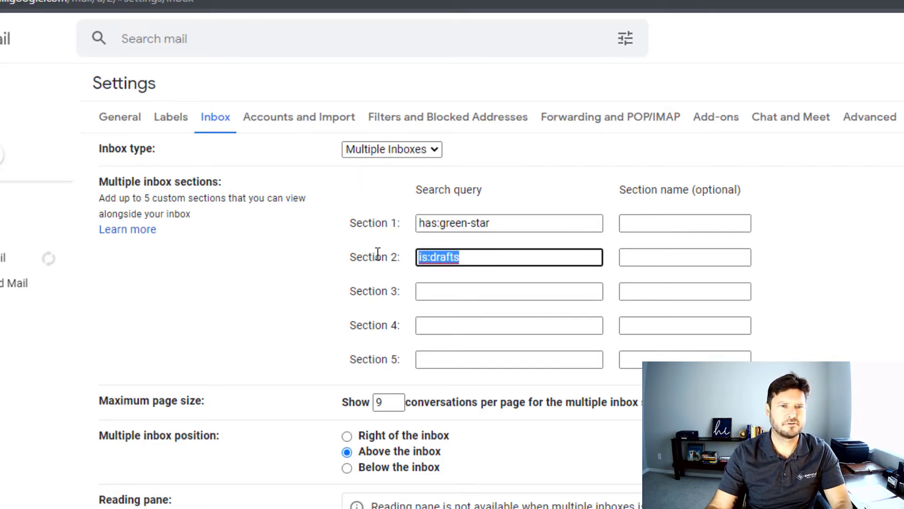
type("has:red-b")
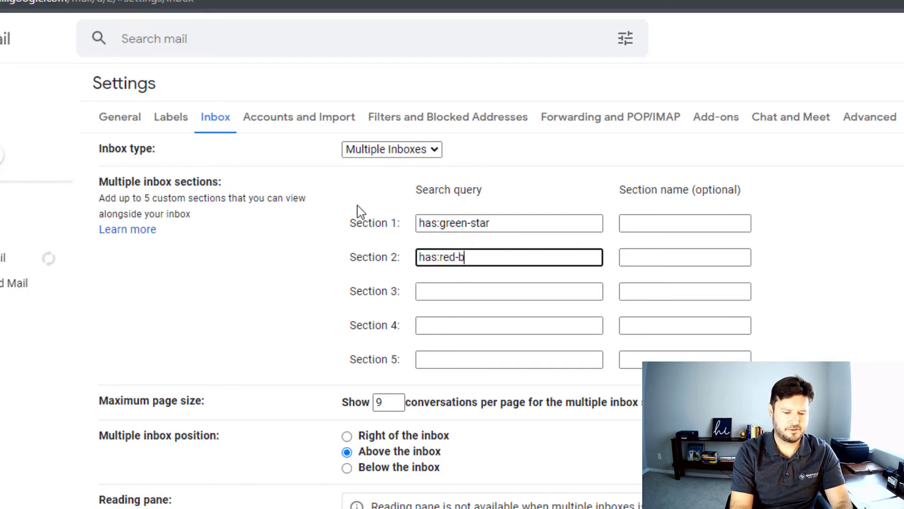
type("ang")
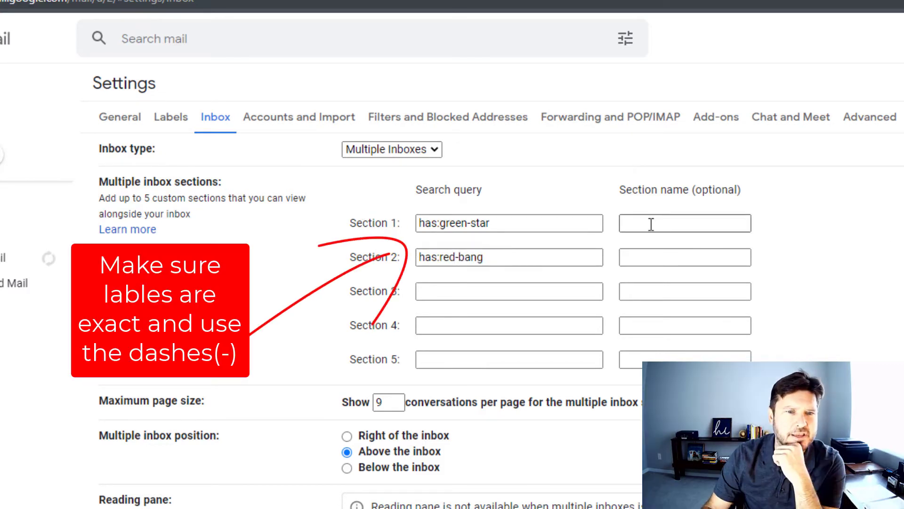
Name Section 1 'Saved' and Section 2 'To Do'.
left_click(657, 231)
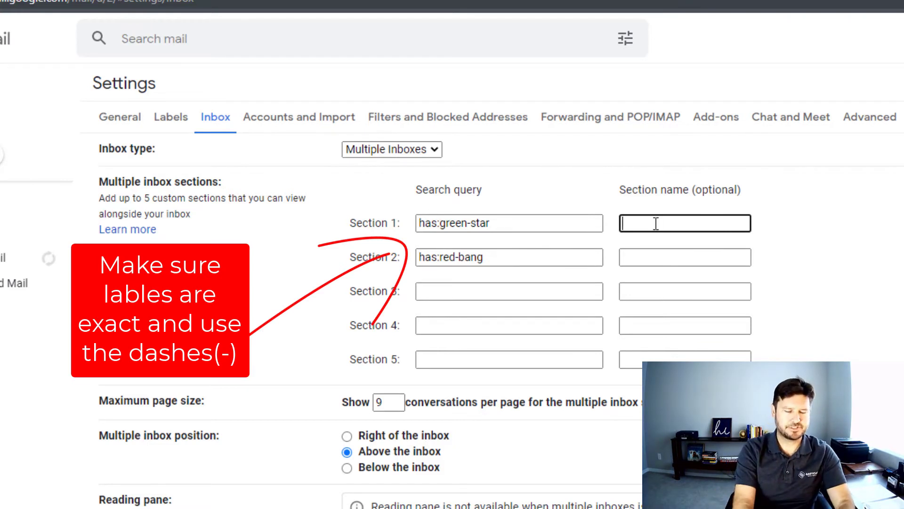
type("Saved")
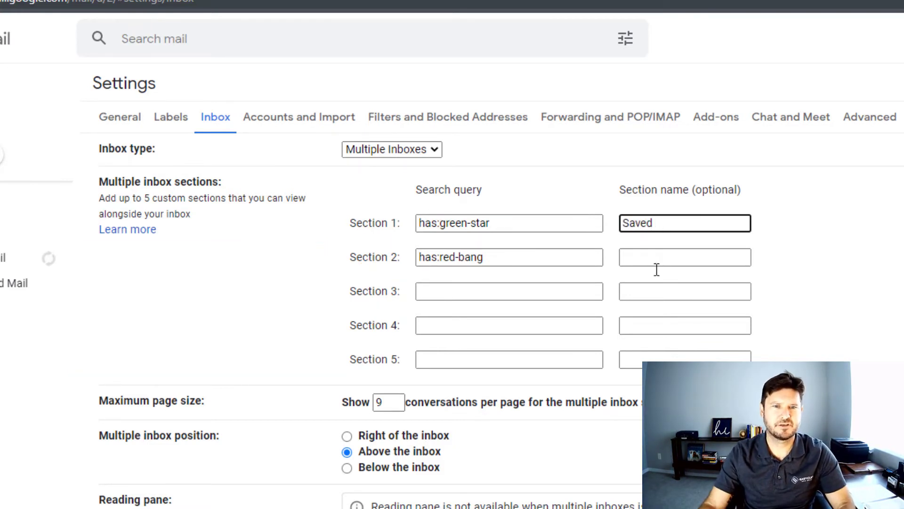
left_click(652, 262)
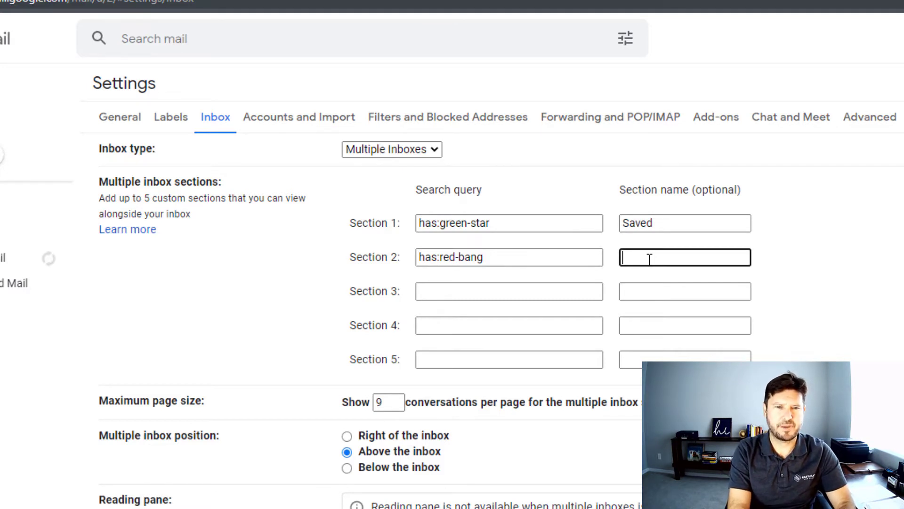
type("To do")
key("BackSpace")
key("BackSpace")
type("Do")
left_click(872, 303)
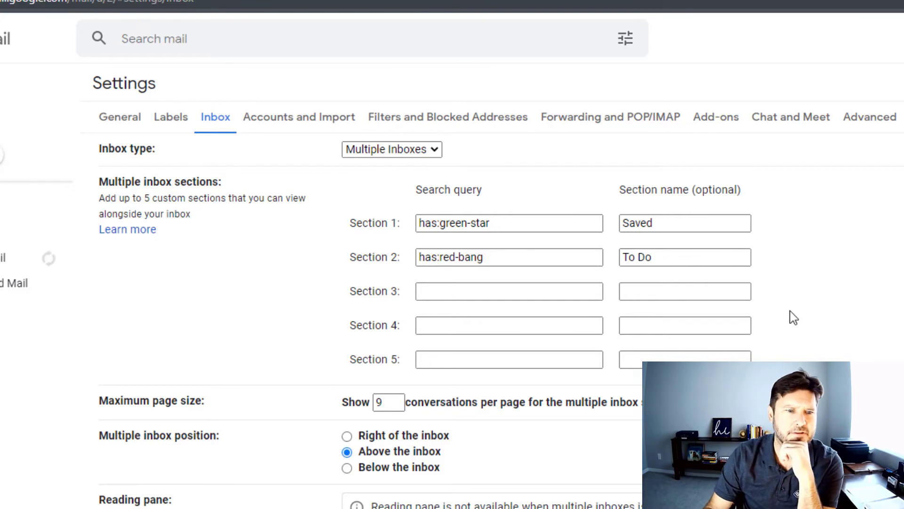
Change the maximum page size from 9 to 50 and save the Multiple Inboxes settings.
scroll(789, 317, "down", 3)
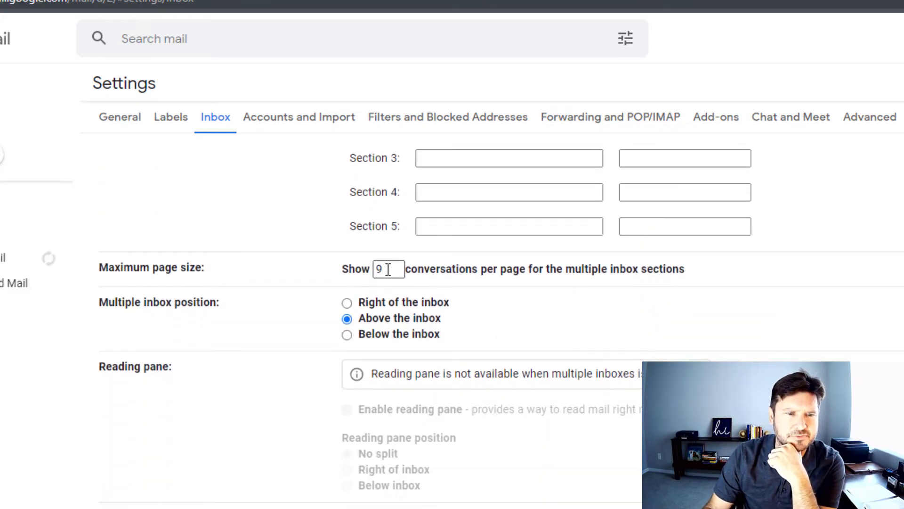
left_click_drag(395, 268, 332, 273)
type("50")
left_click(840, 276)
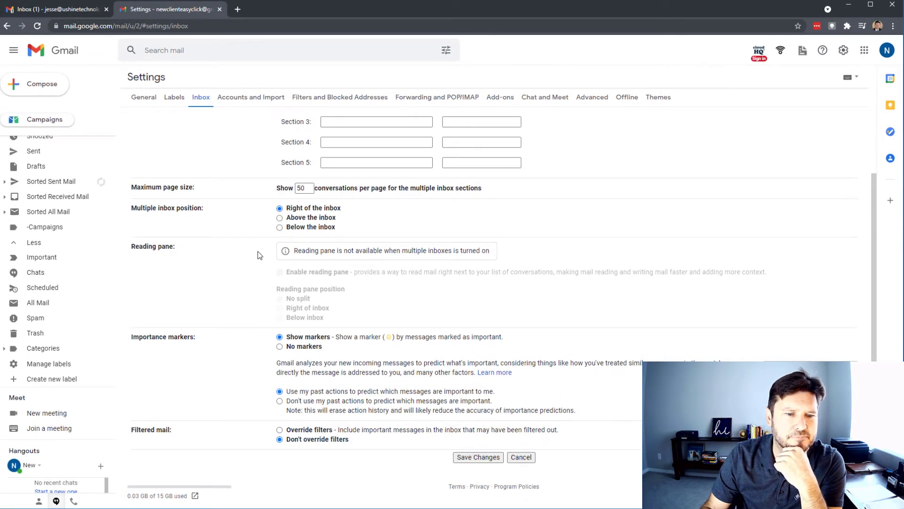
left_click(486, 460)
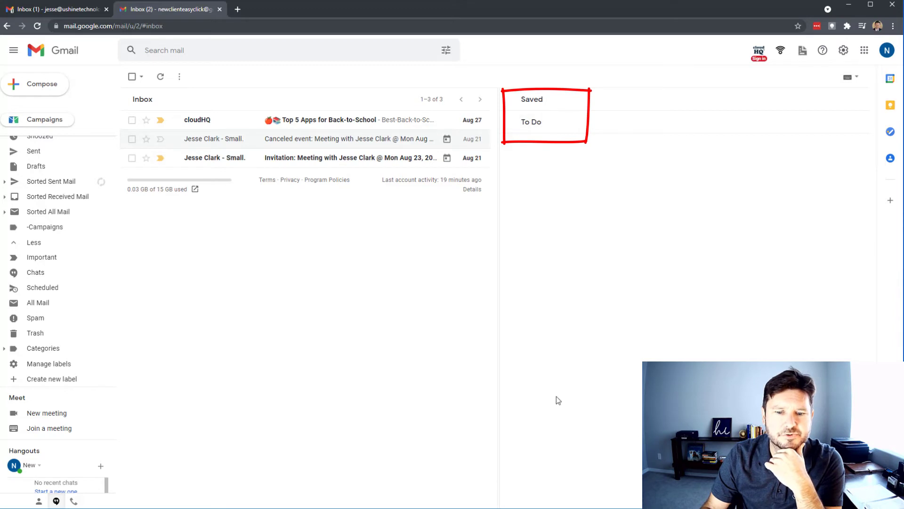
Set the Multiple Inboxes position to Above the inbox and save.
left_click(843, 50)
left_click(799, 100)
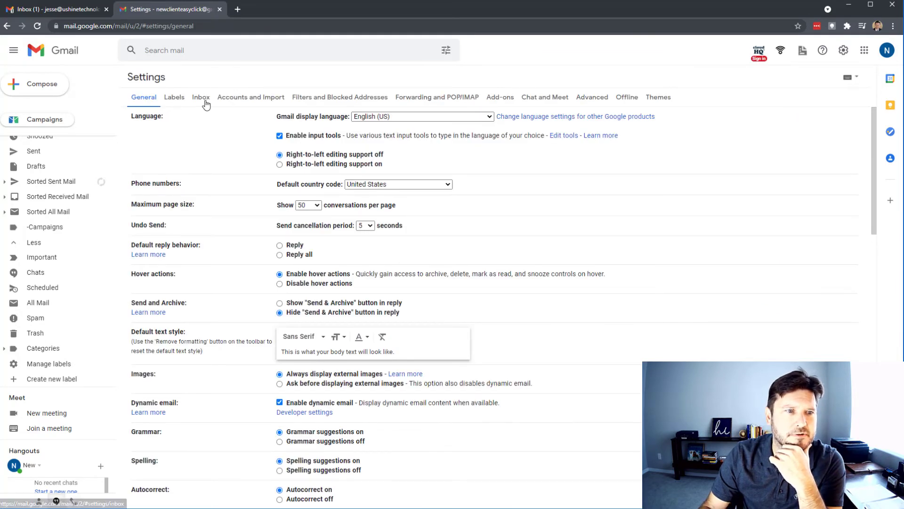
left_click(202, 98)
scroll(301, 244, "down", 1)
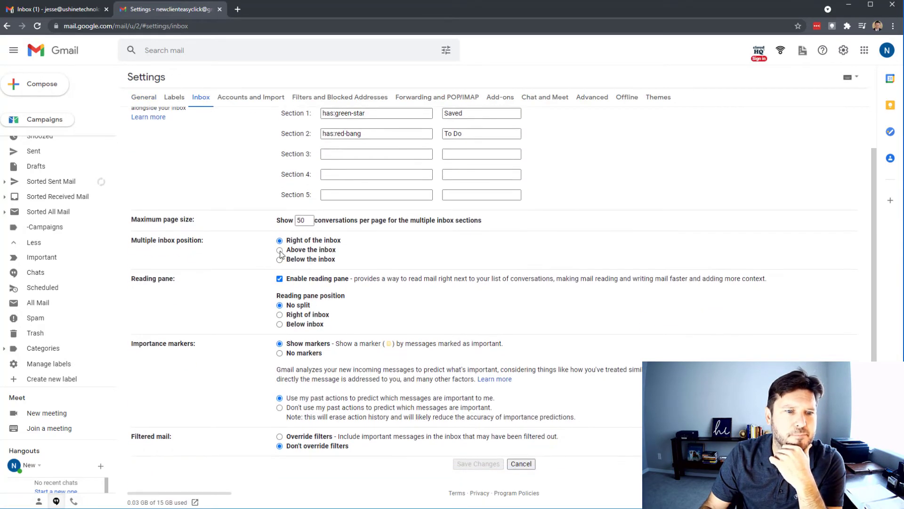
left_click(280, 250)
left_click(498, 465)
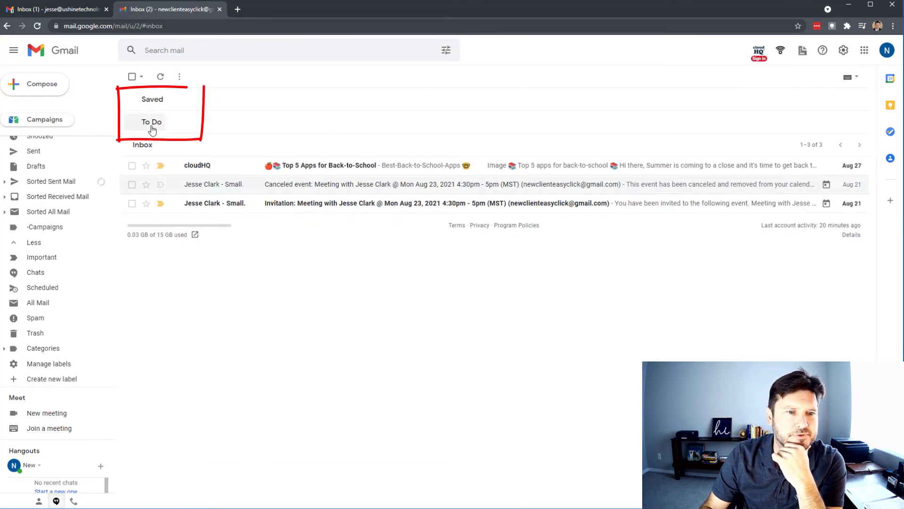
Return to the full Gmail settings page.
left_click(843, 52)
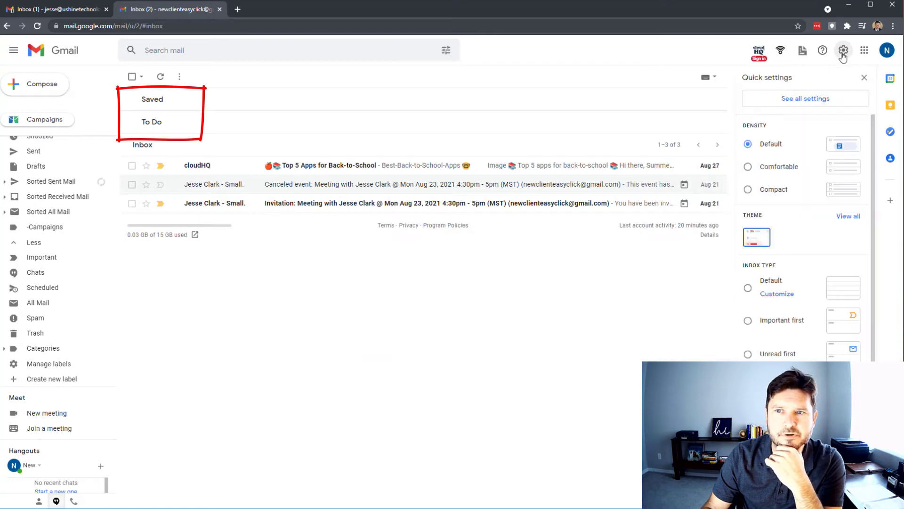
left_click(807, 101)
scroll(351, 293, "down", 3)
scroll(351, 293, "up", 3)
Save 'Below the inbox' as the Multiple Inboxes position.
left_click(200, 99)
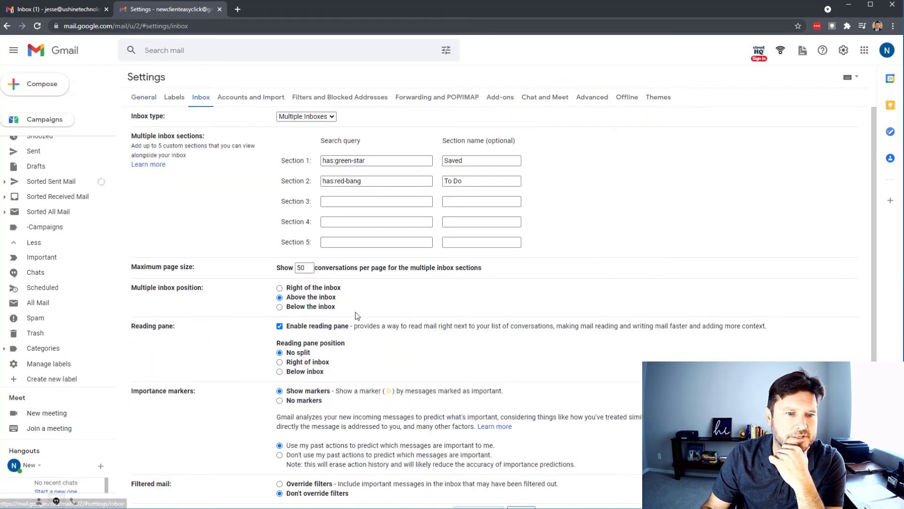
left_click(279, 306)
scroll(486, 309, "down", 2)
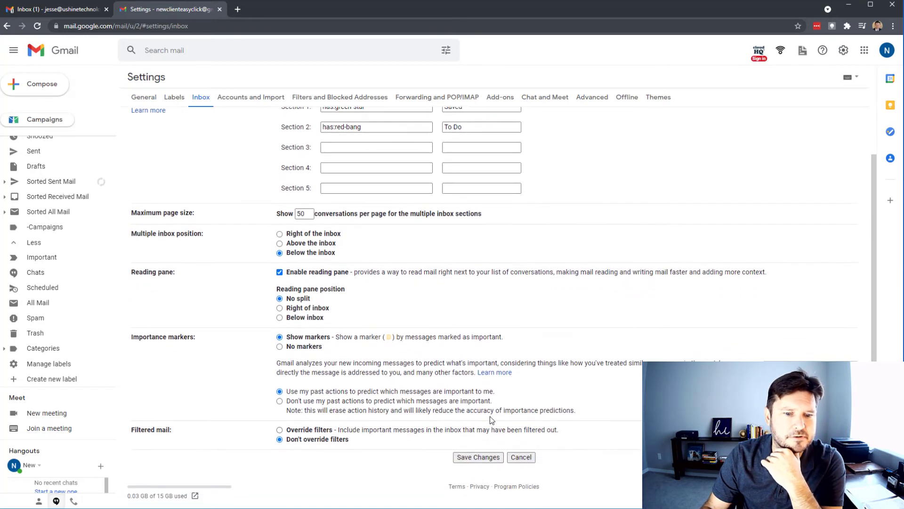
left_click(481, 458)
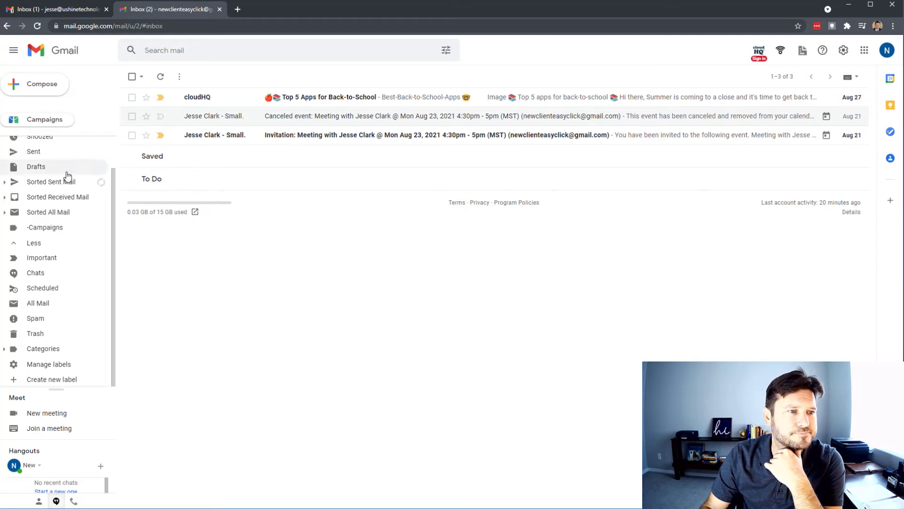
scroll(67, 176, "up", 2)
Save 'Right of the inbox' as the Multiple Inboxes position in Inbox settings.
left_click(843, 51)
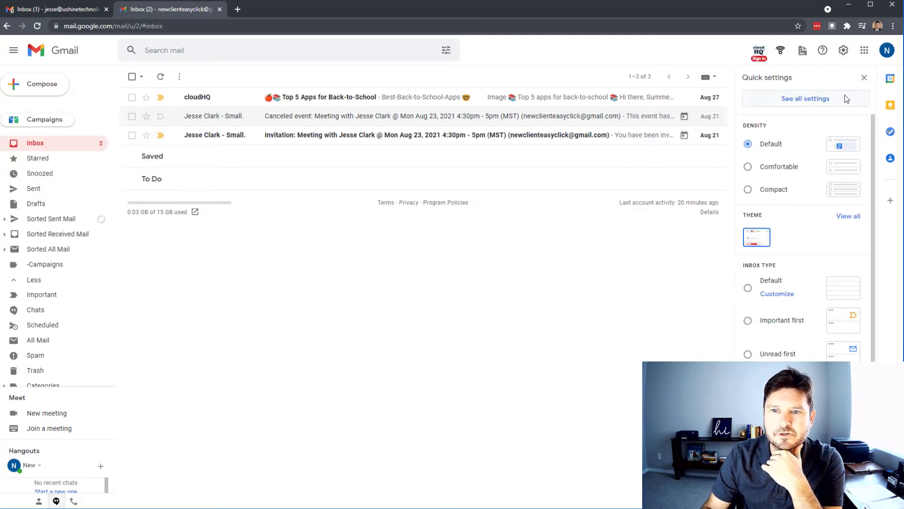
left_click(815, 98)
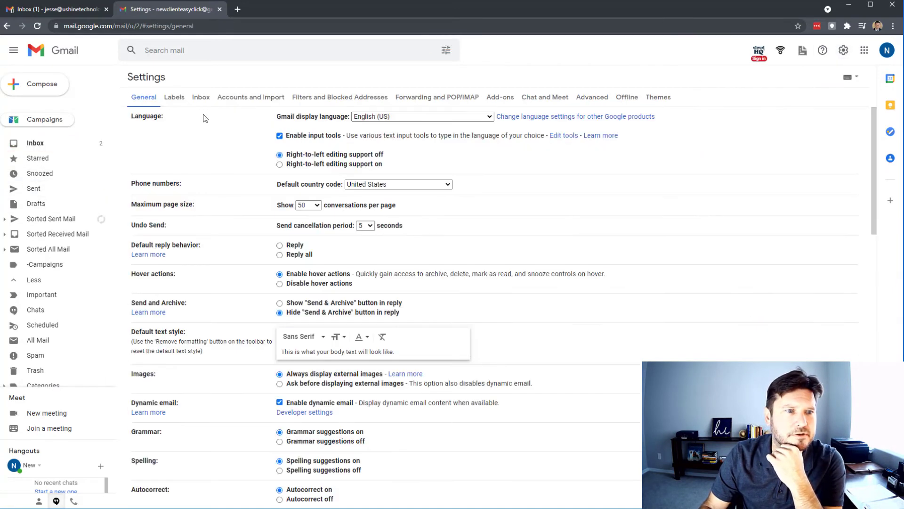
left_click(200, 98)
scroll(332, 238, "down", 1)
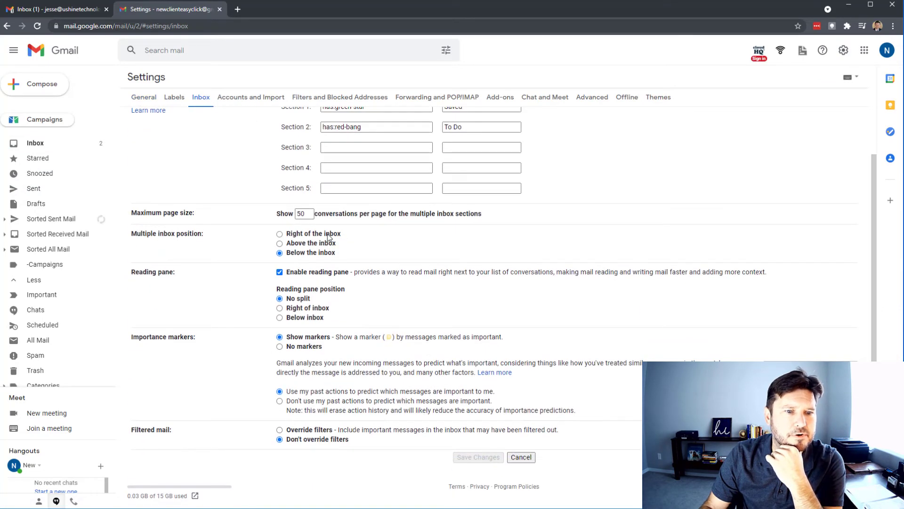
left_click(328, 234)
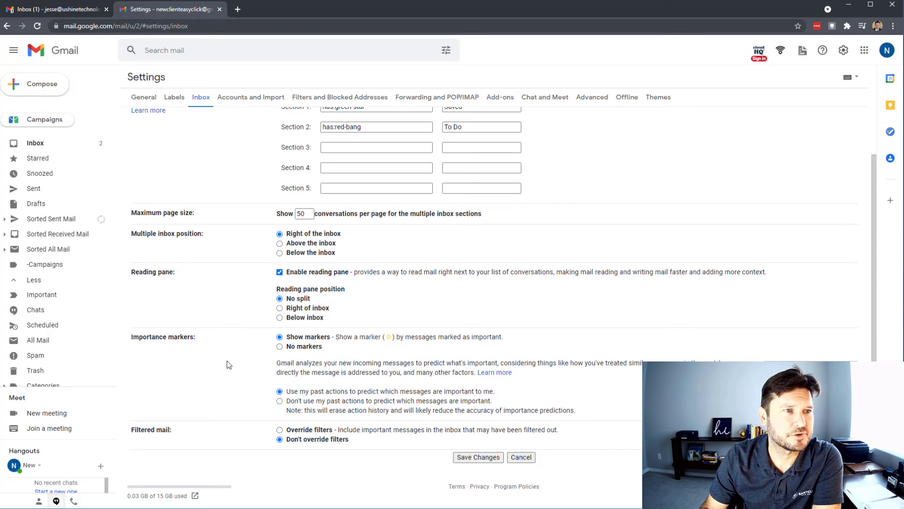
left_click(464, 458)
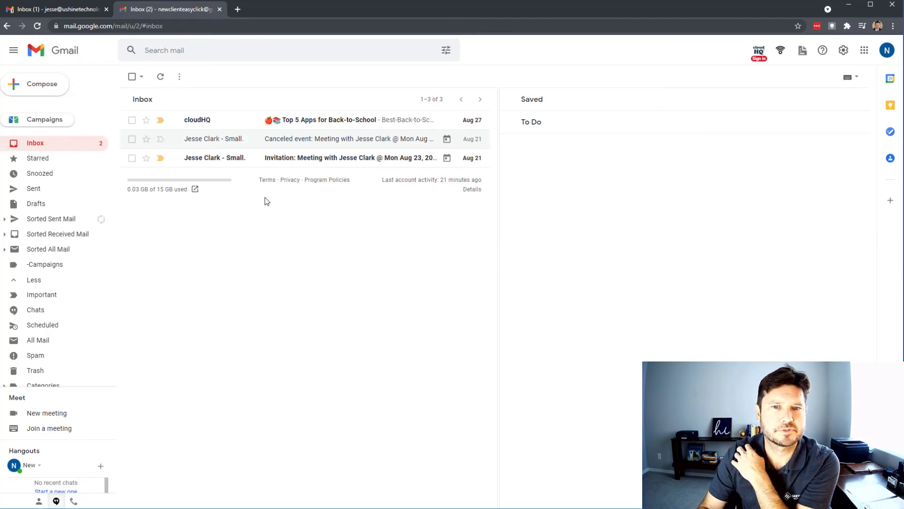
Cycle the Canceled event email's star marker past red-bang to a green star, then return to the inbox.
left_click(192, 143)
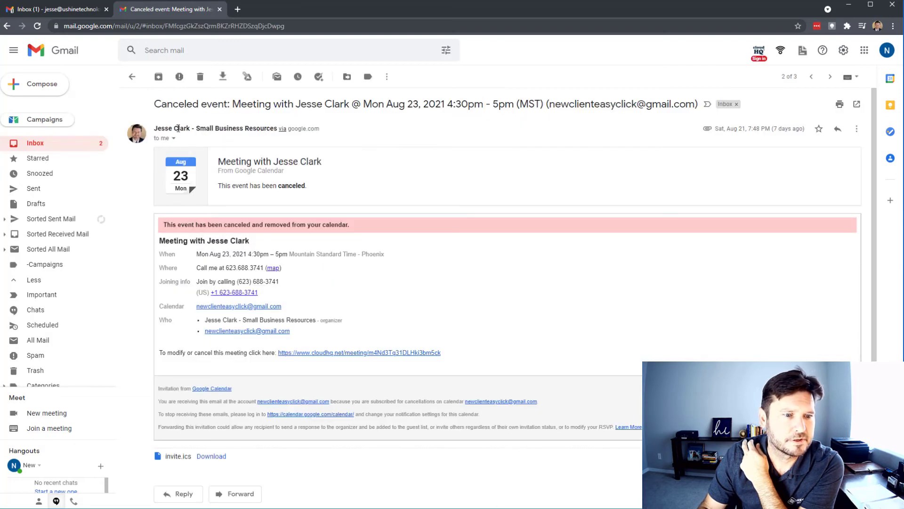
mouse_move(174, 132)
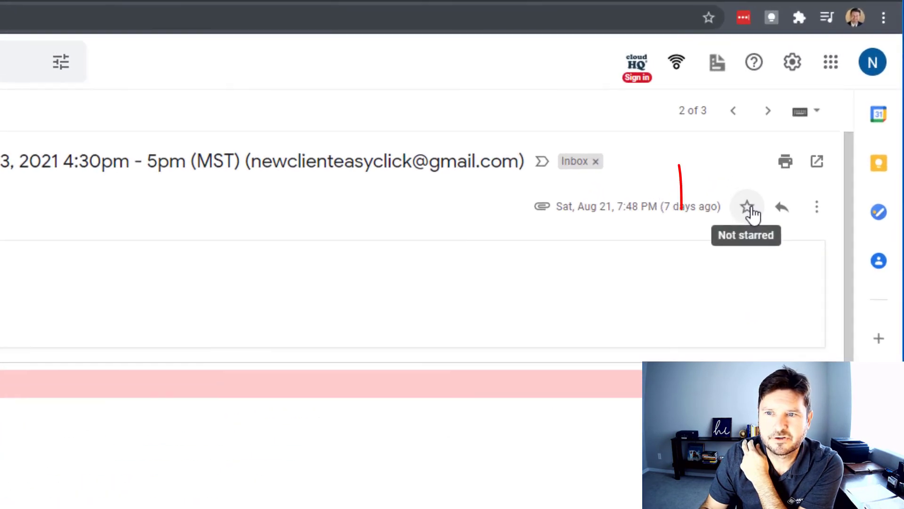
left_click(819, 128)
left_click(749, 208)
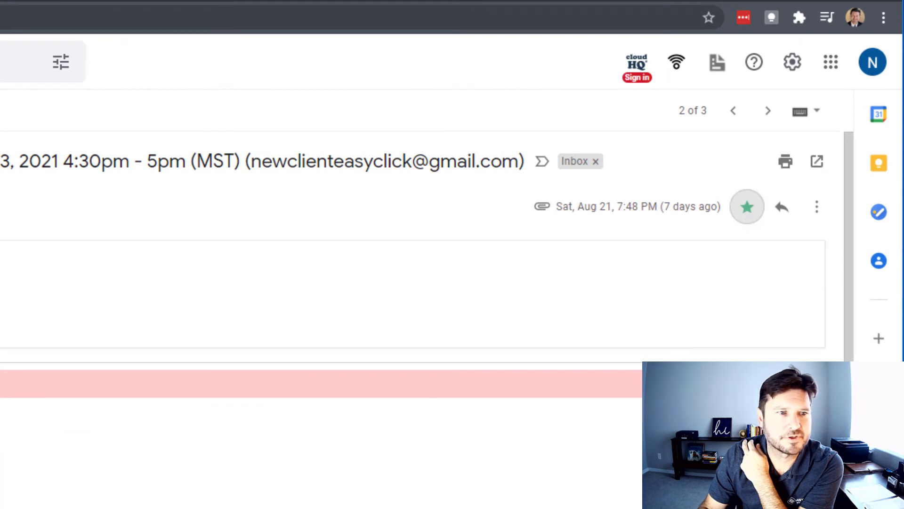
key("u")
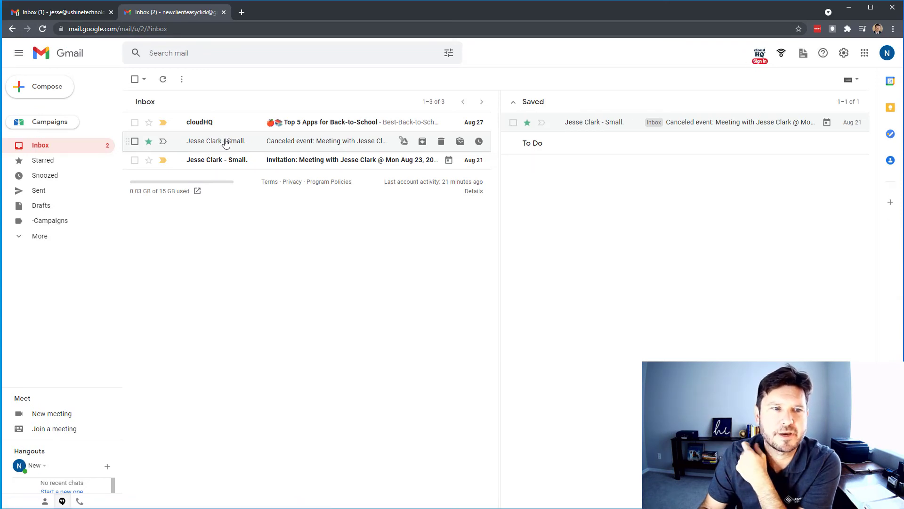
Remove the Inbox label from the Canceled event email, leaving the inbox with 2 messages.
left_click(226, 142)
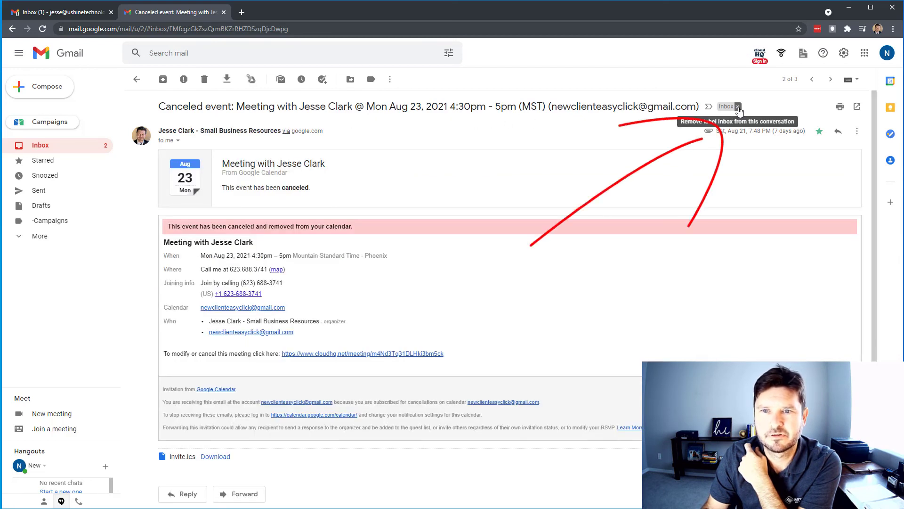
left_click(738, 108)
left_click(54, 146)
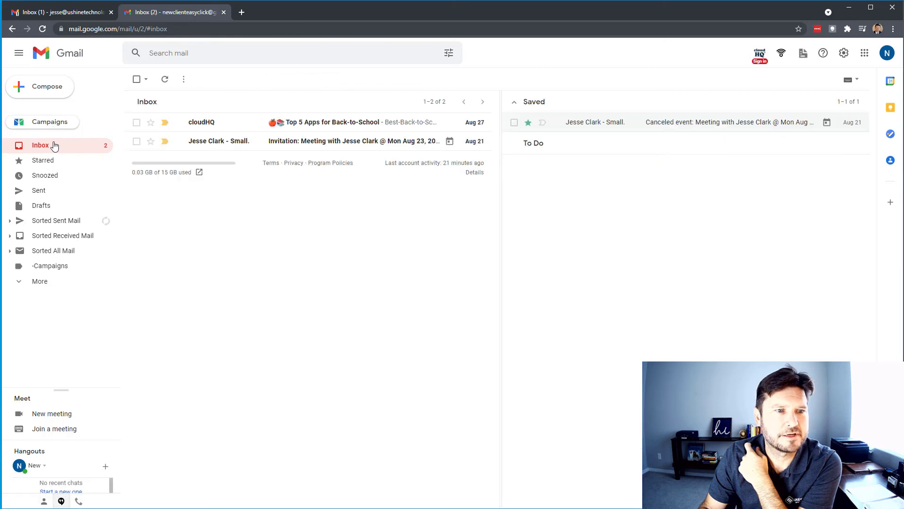